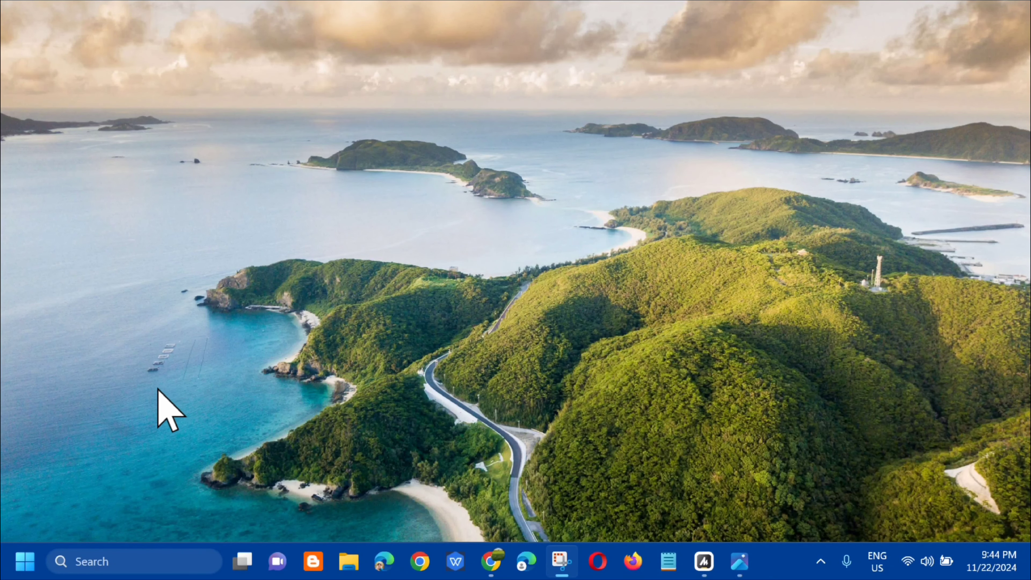
# - Search for "registry editor", run Registry Editor as administrator and allow it to make changes to the device
pyautogui.click(26, 566)
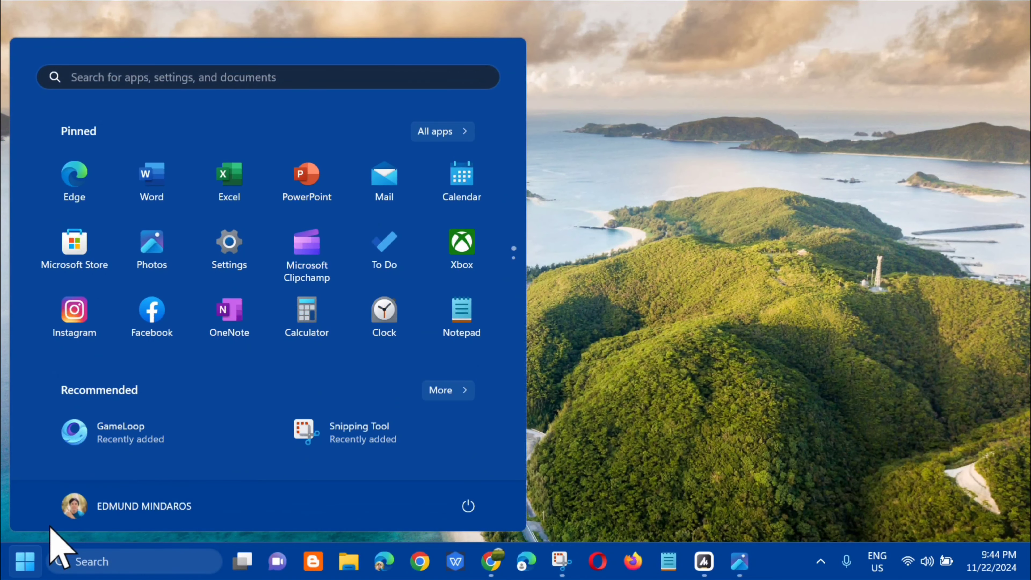
pyautogui.click(182, 77)
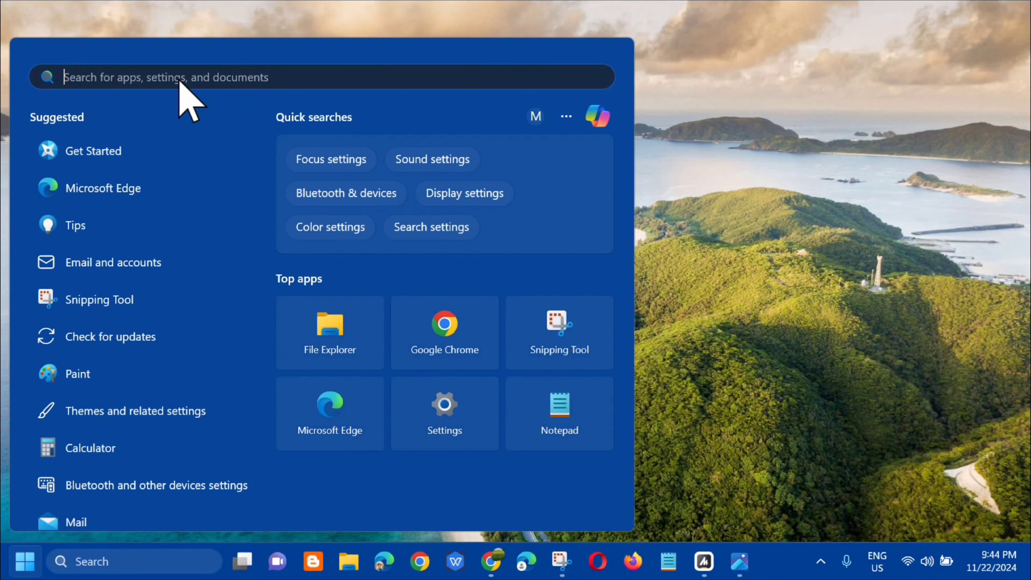
pyautogui.write('regist')
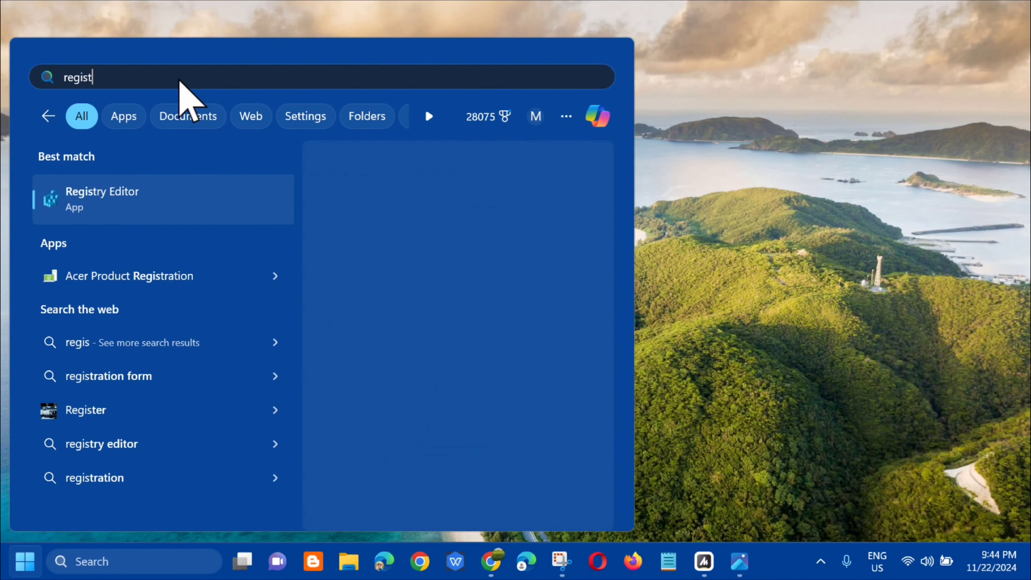
pyautogui.write('ry editor')
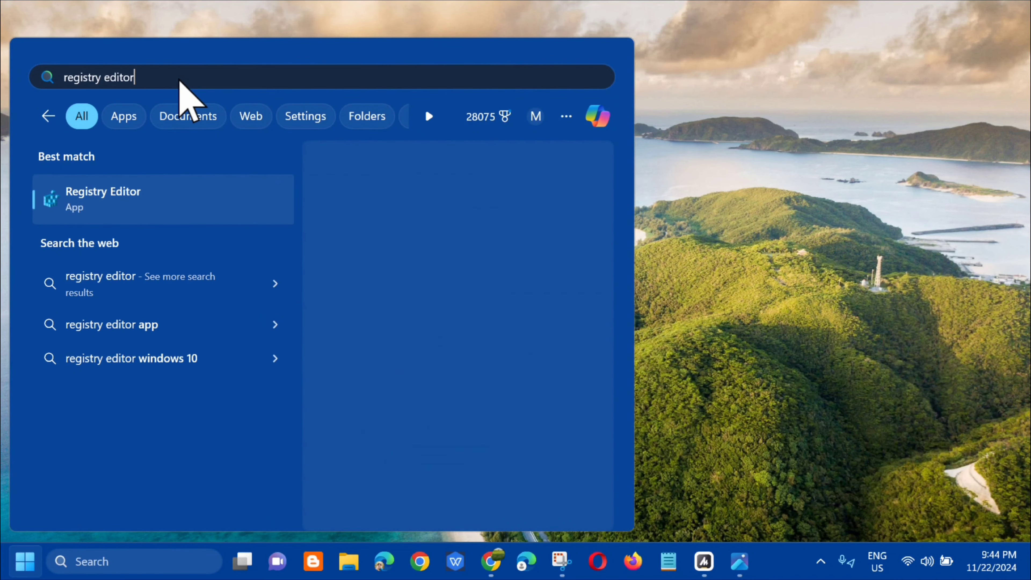
pyautogui.click(200, 198)
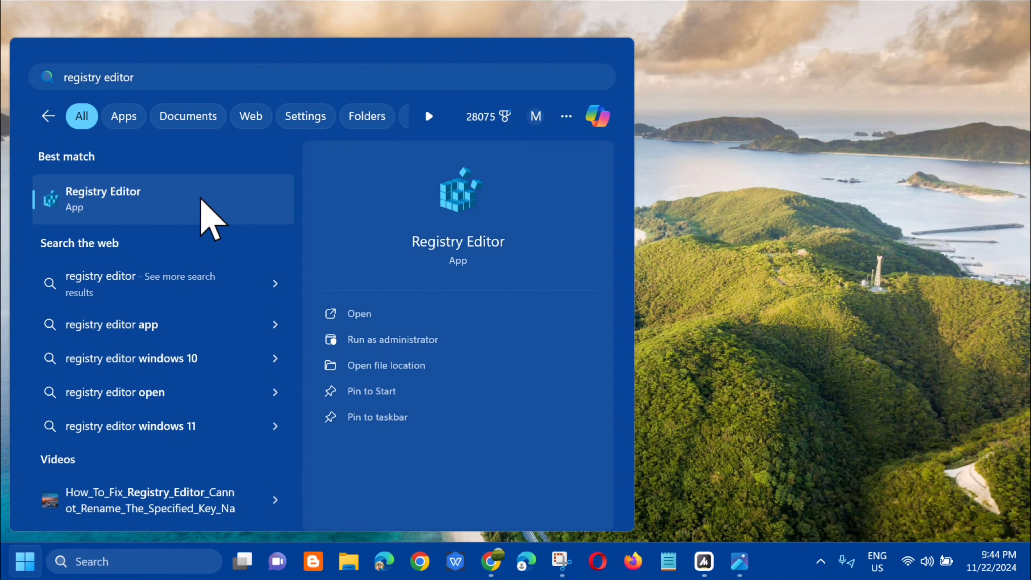
pyautogui.rightClick(201, 199)
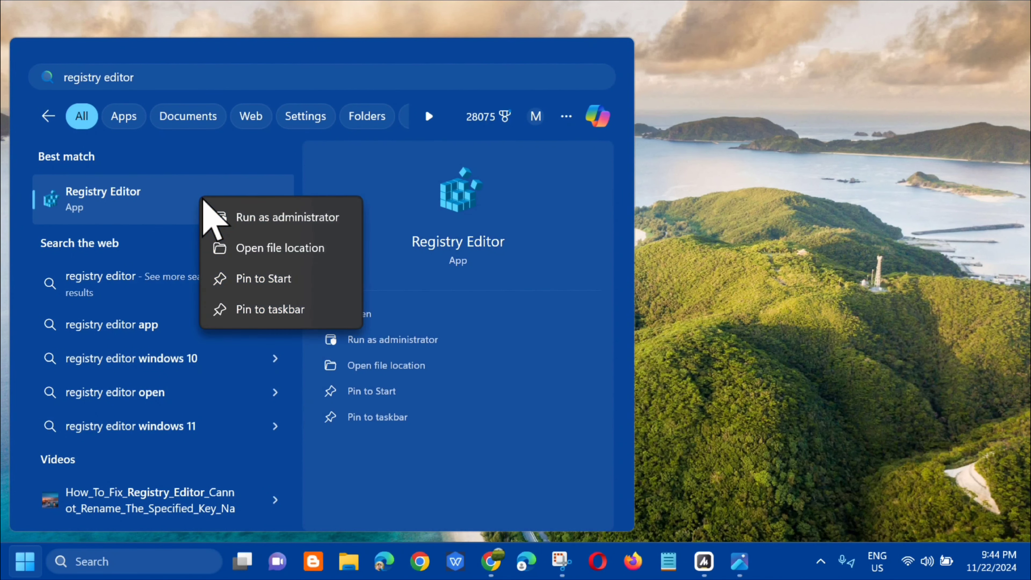
pyautogui.click(264, 219)
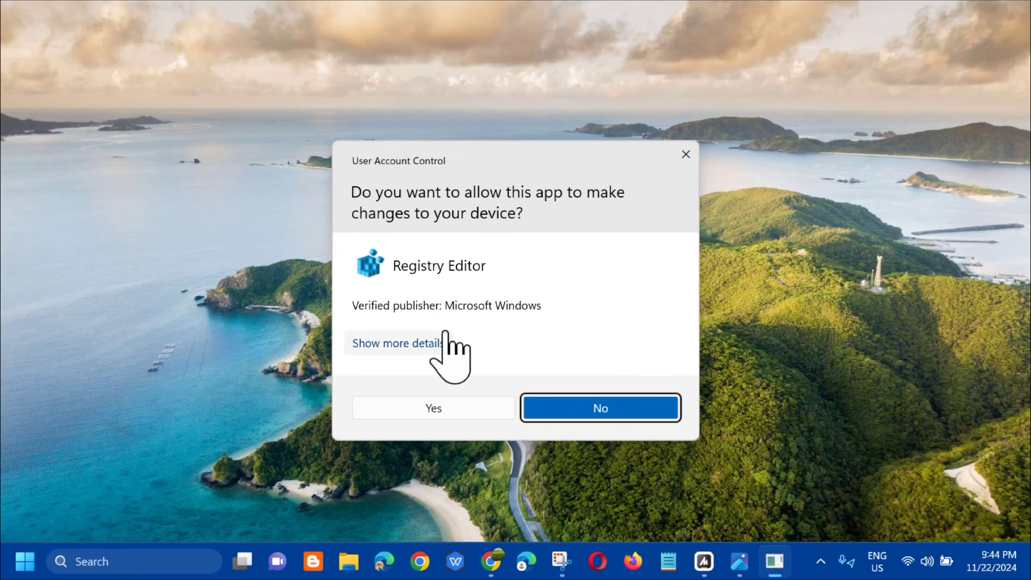
pyautogui.click(436, 408)
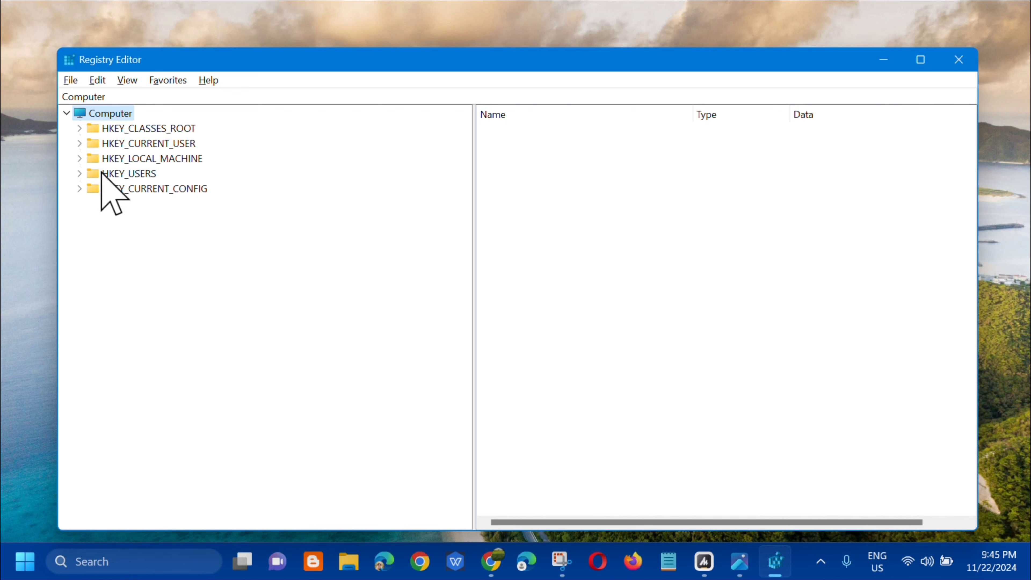
# - Inspect the Export Registry File and Import Registry File dialogs, dismissing each without saving or importing anything
pyautogui.click(70, 81)
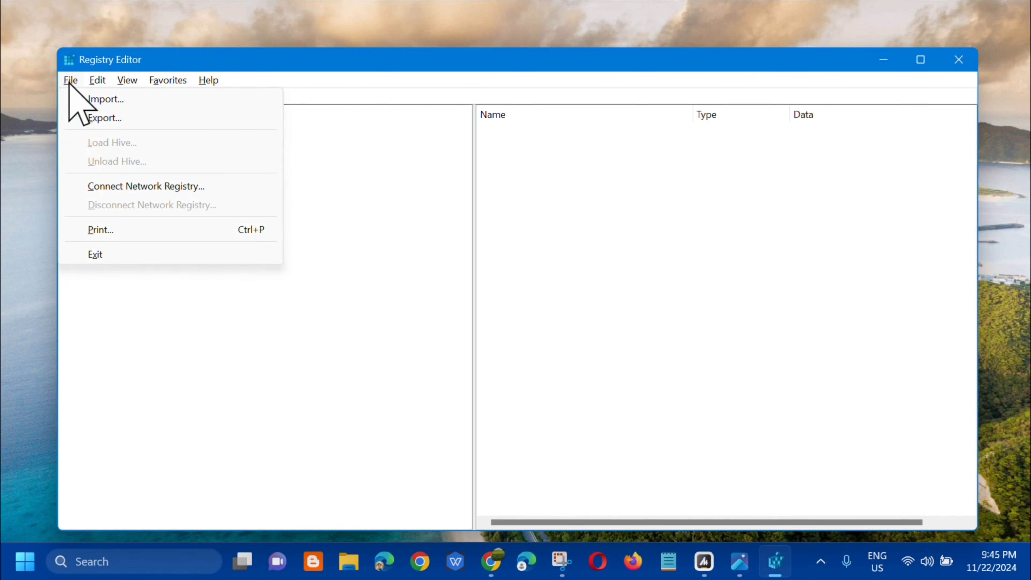
pyautogui.click(83, 118)
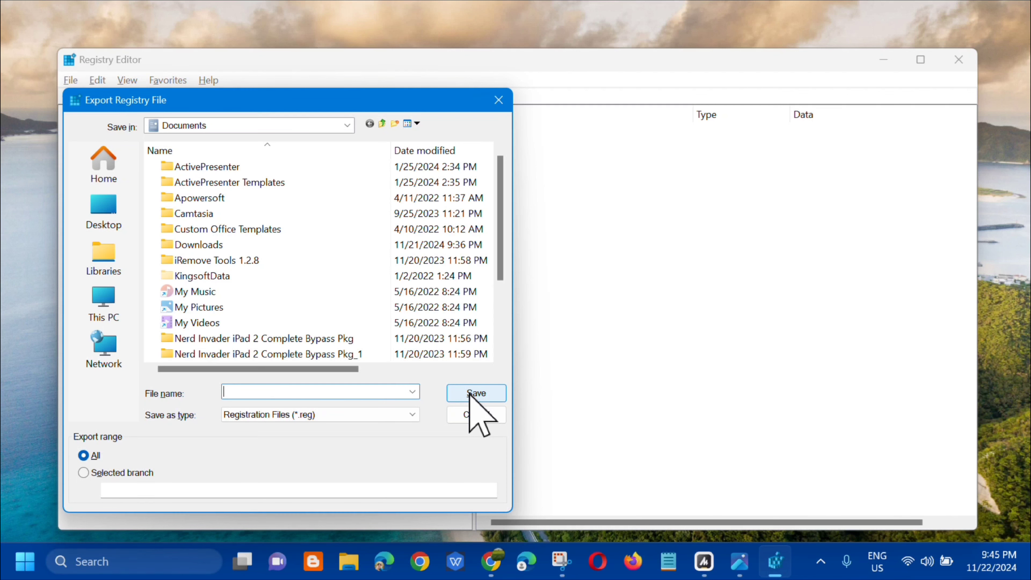
pyautogui.click(498, 100)
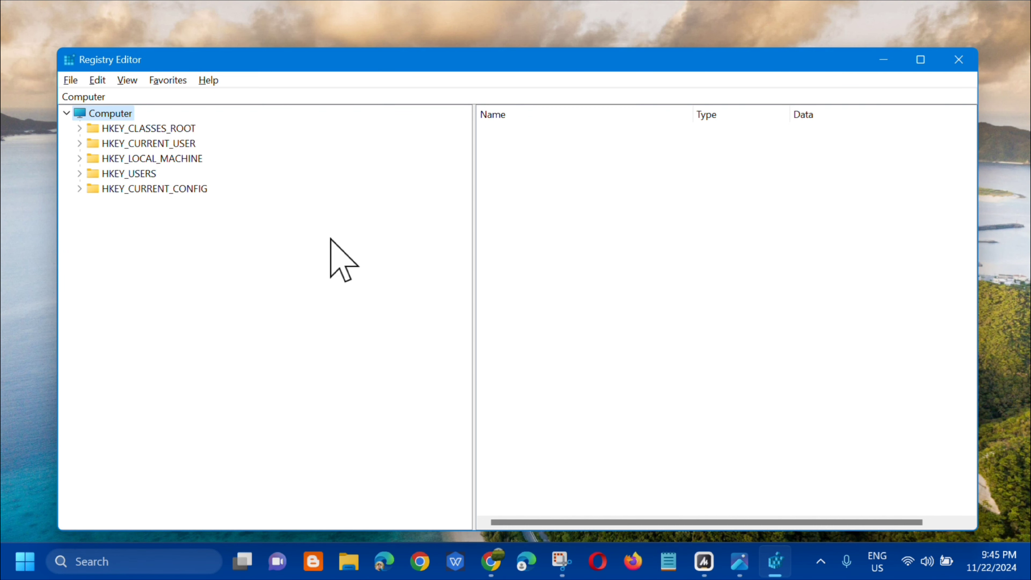
pyautogui.click(69, 80)
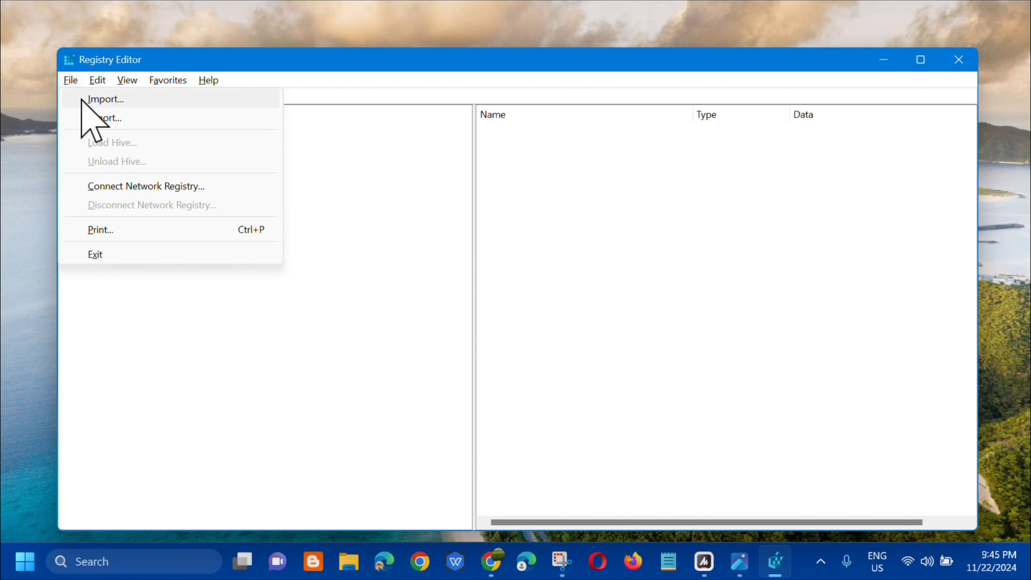
pyautogui.click(94, 100)
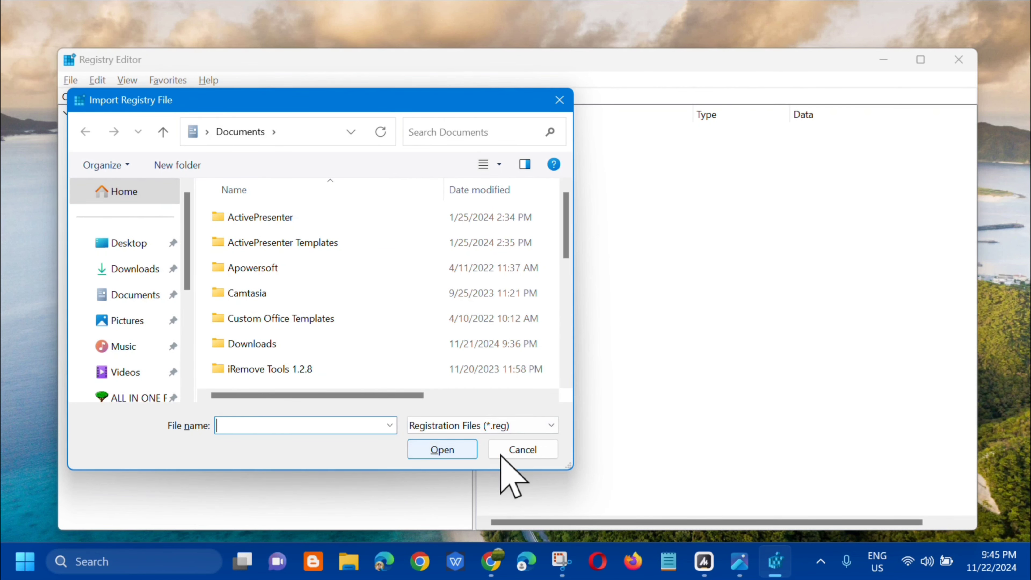
pyautogui.click(520, 451)
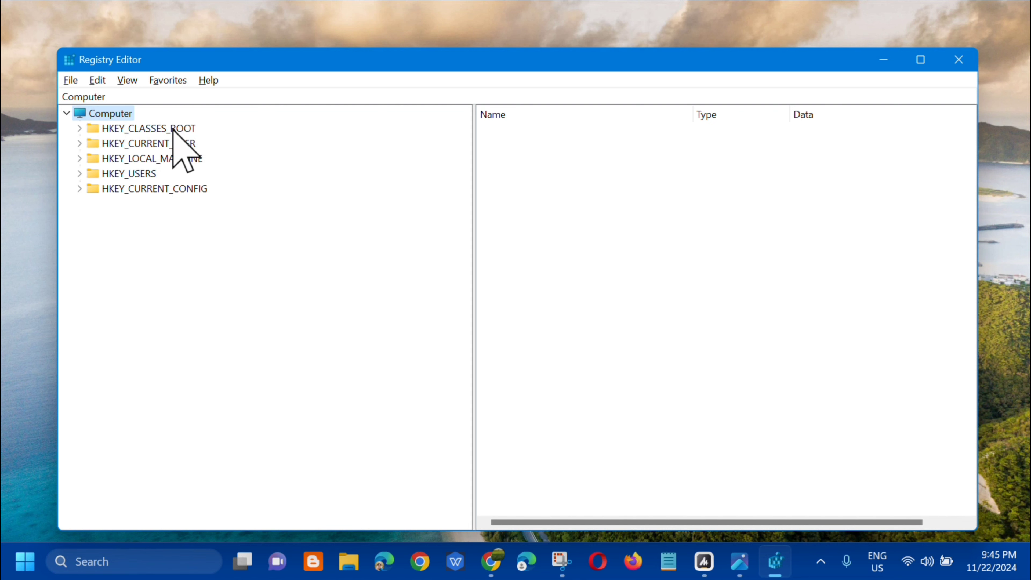
# - Expand HKEY_CLASSES_ROOT and select its lnkfile key
pyautogui.click(113, 129)
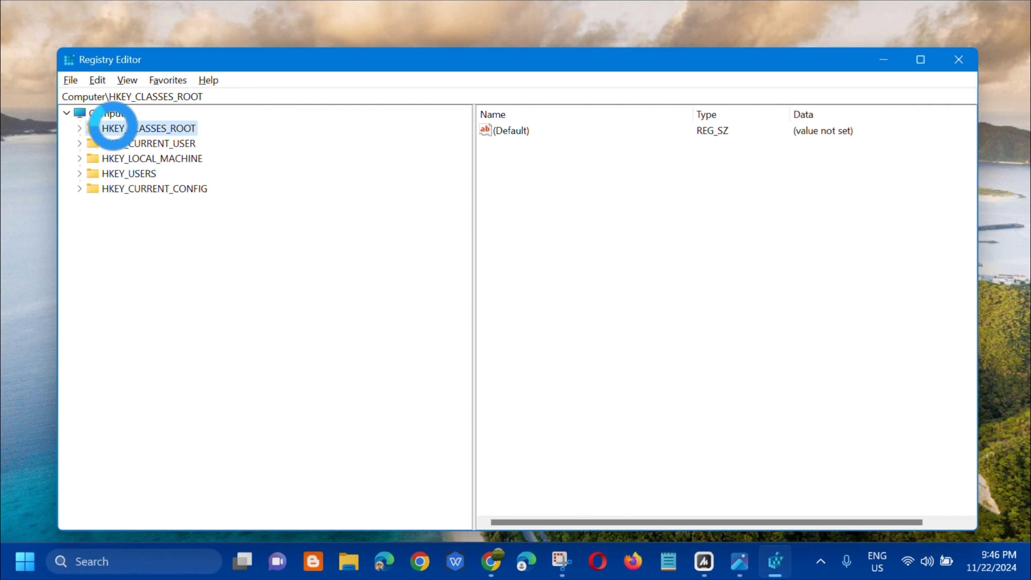
pyautogui.doubleClick(113, 128)
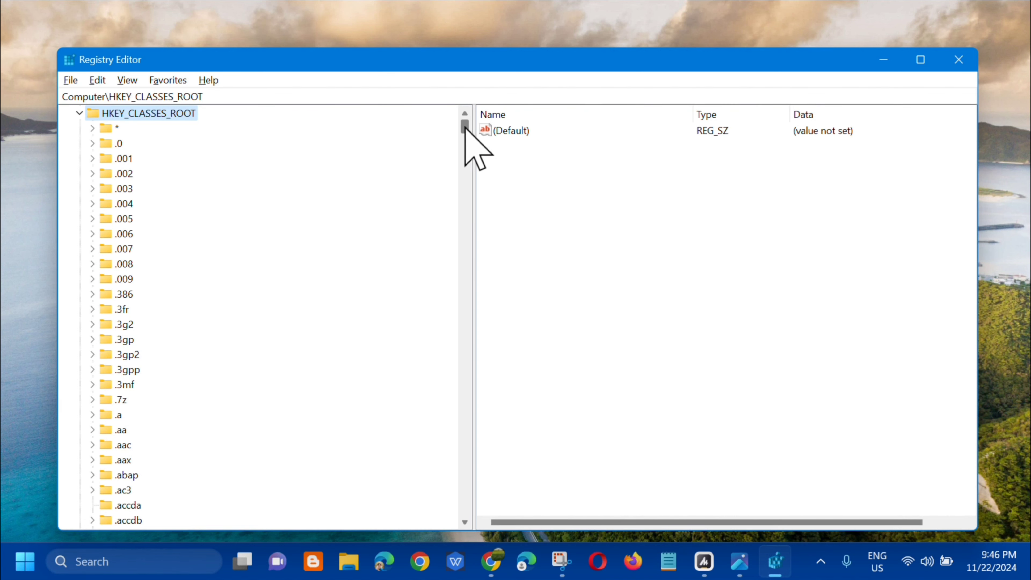
pyautogui.moveTo(464, 126); pyautogui.dragTo(465, 316)
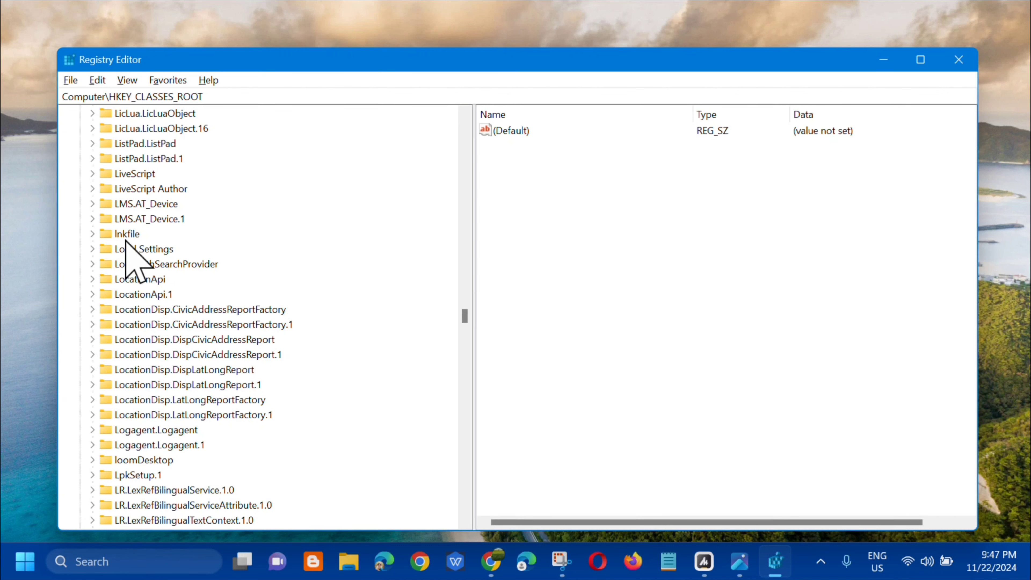
pyautogui.click(124, 236)
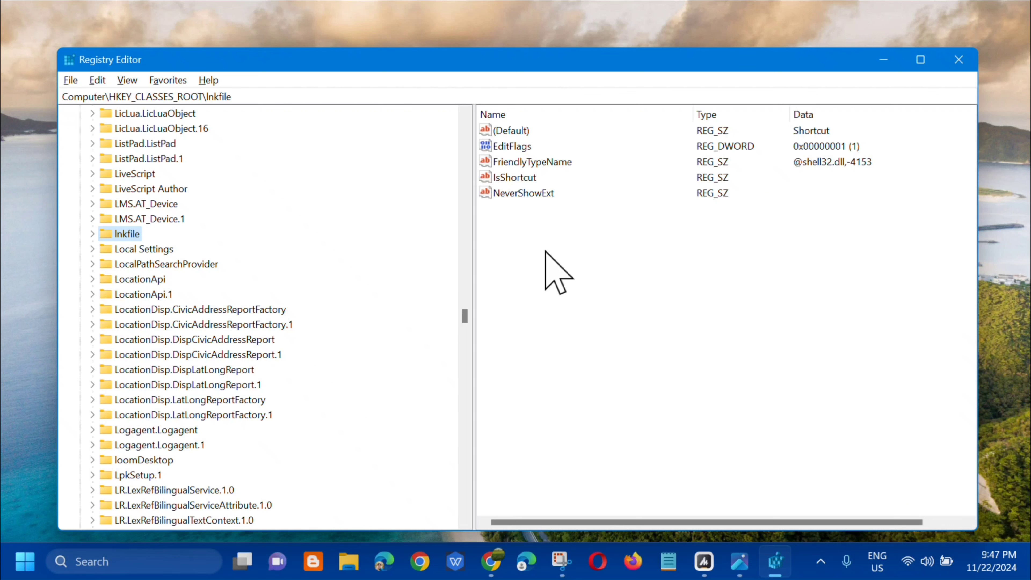
# - Create a DWORD (32-bit) value in the lnkfile key and keep its default name
pyautogui.rightClick(547, 229)
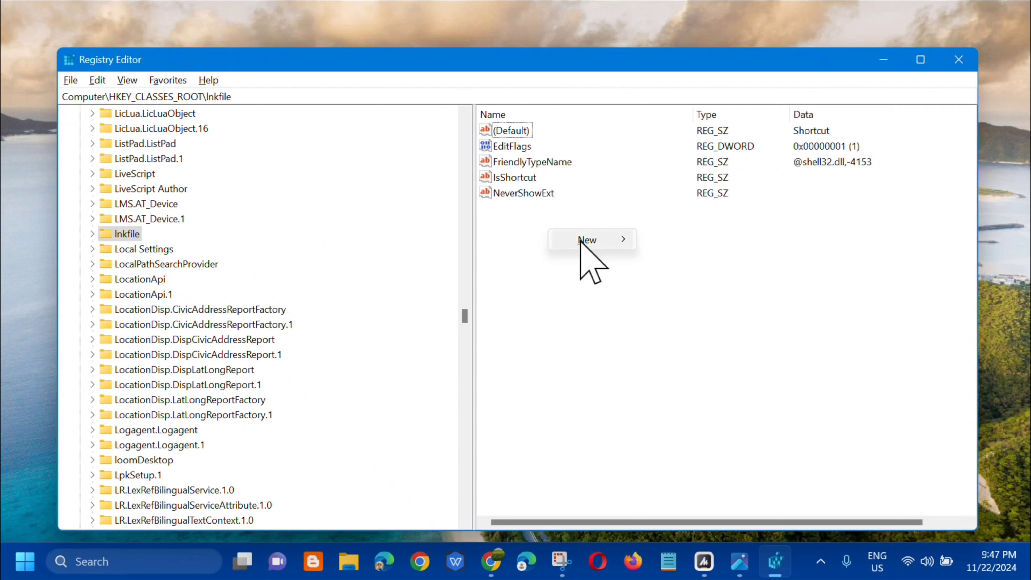
pyautogui.moveTo(607, 240)
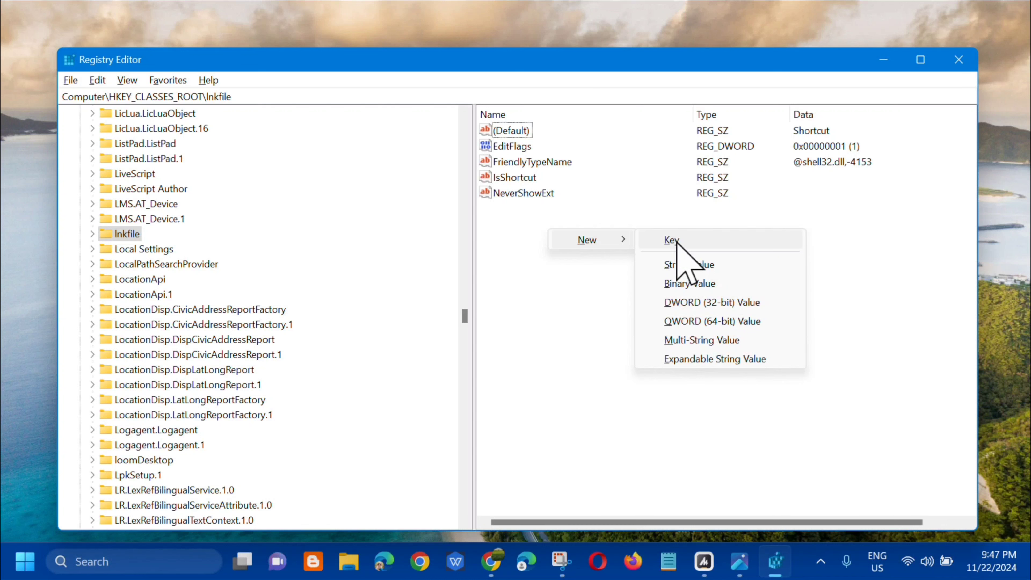
pyautogui.click(686, 303)
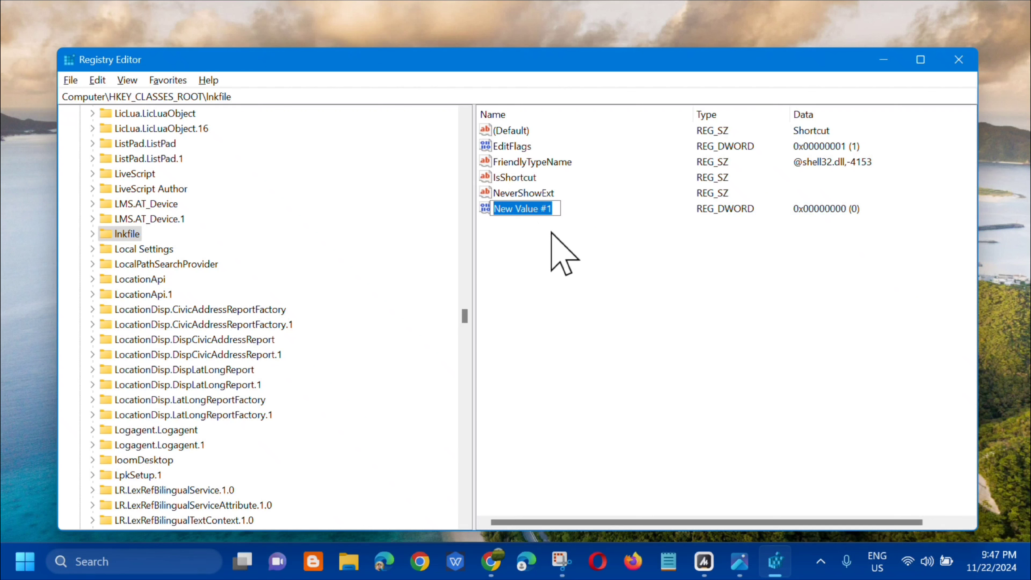
pyautogui.press('Return')
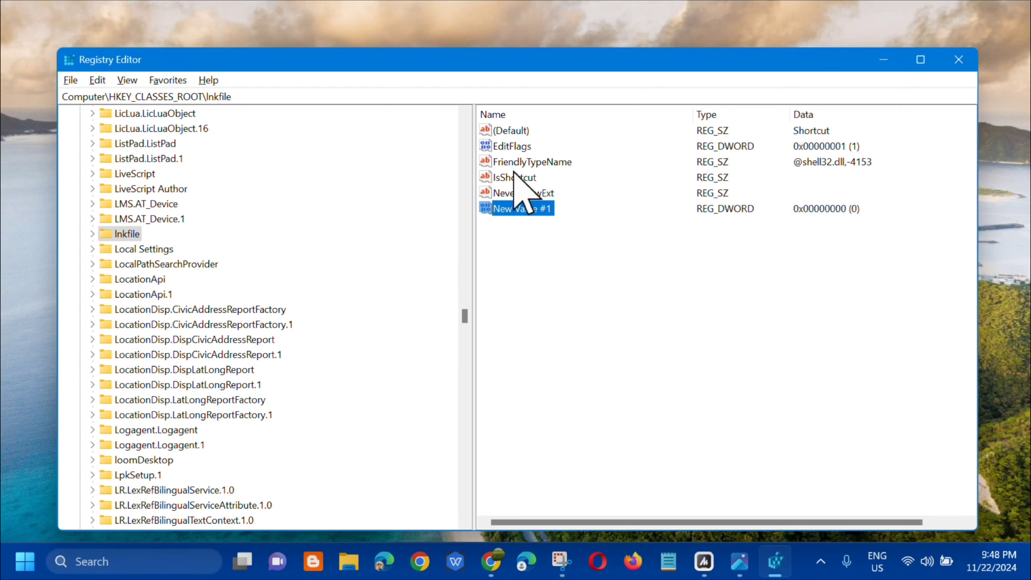
# - Open the IsShortcut string of the lnkfile key for editing and confirm it with empty value data
pyautogui.doubleClick(523, 180)
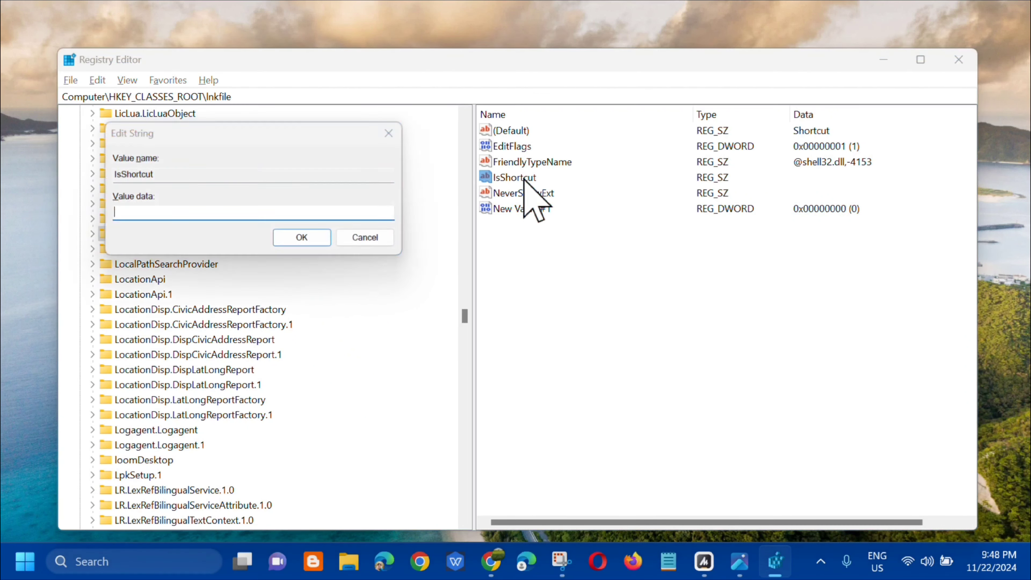
pyautogui.moveTo(298, 136); pyautogui.dragTo(691, 238)
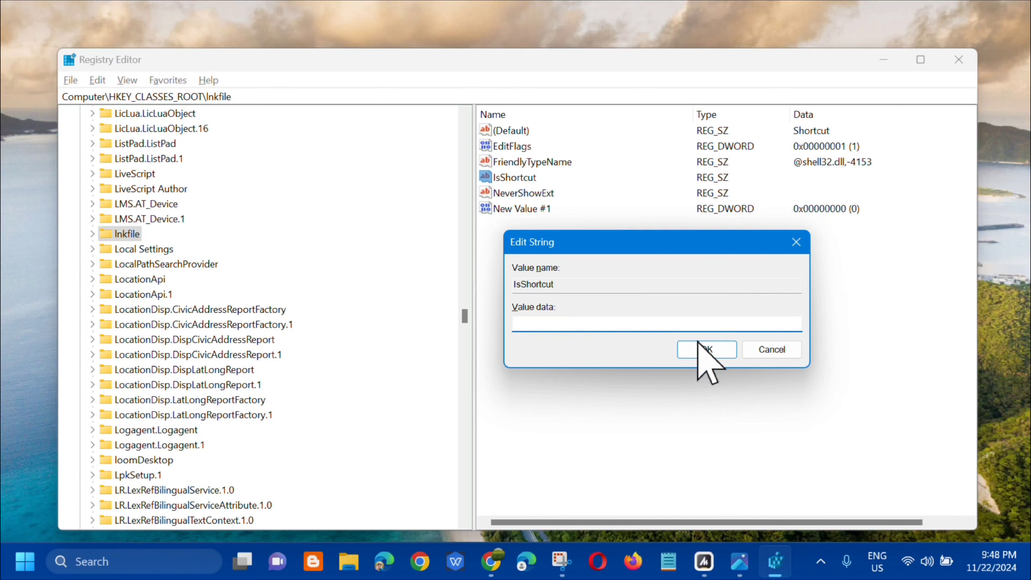
pyautogui.click(705, 350)
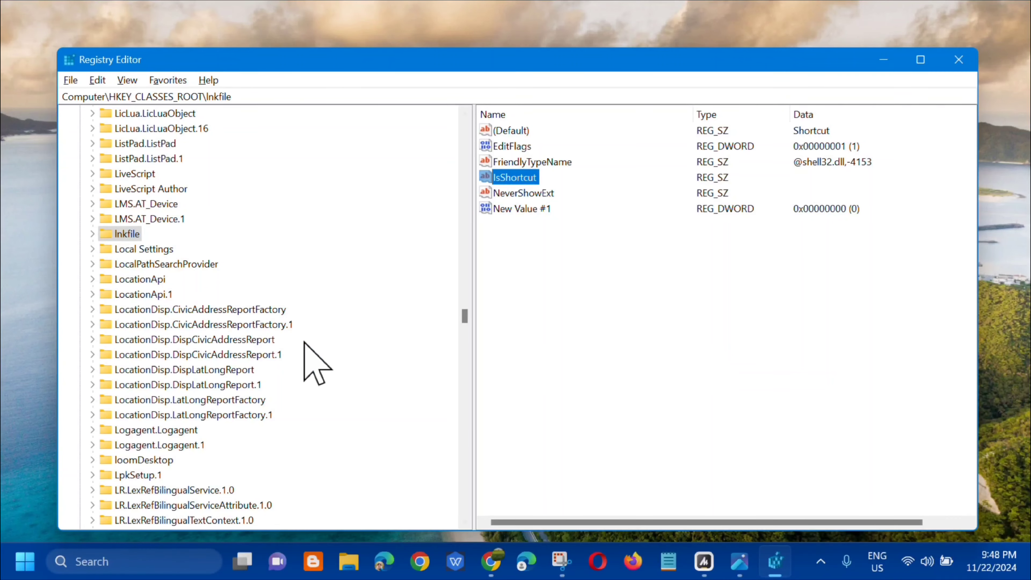
# - Collapse the HKEY_CLASSES_ROOT branch and close Registry Editor
pyautogui.scroll(20, 241, 364)
pyautogui.scroll(20, 241, 363)
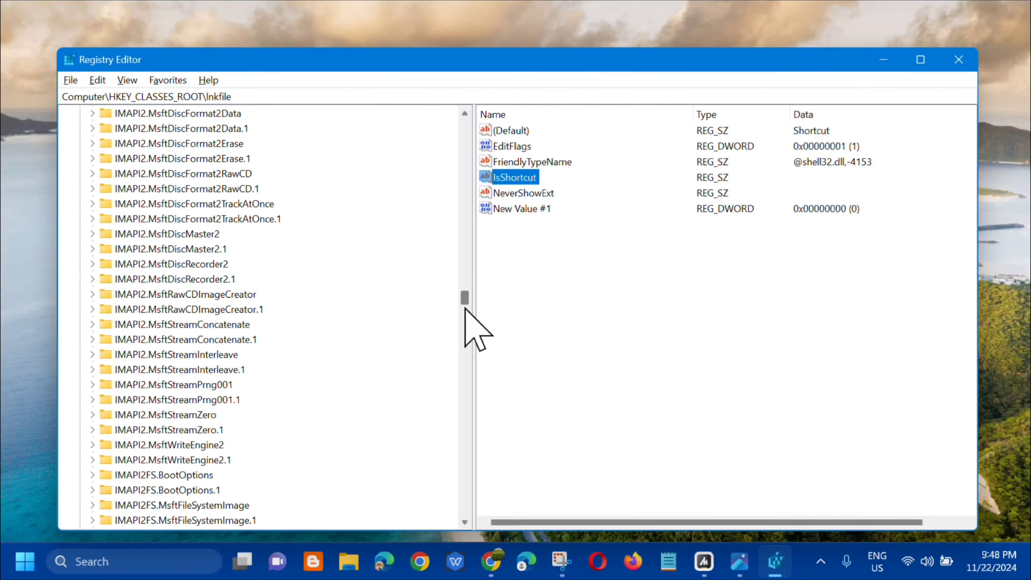
pyautogui.scroll(-10, 475, 310)
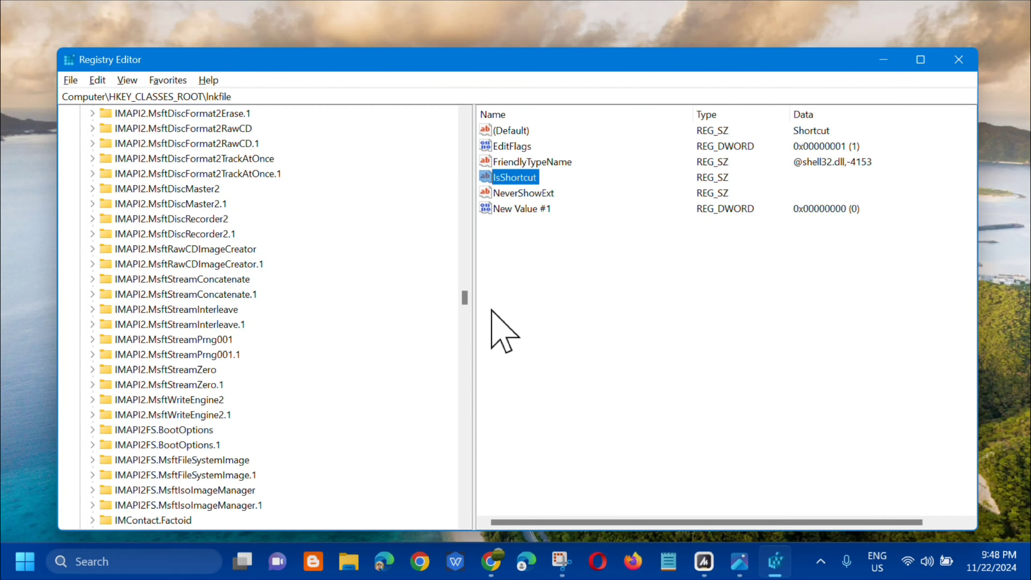
pyautogui.moveTo(464, 297); pyautogui.dragTo(428, 112)
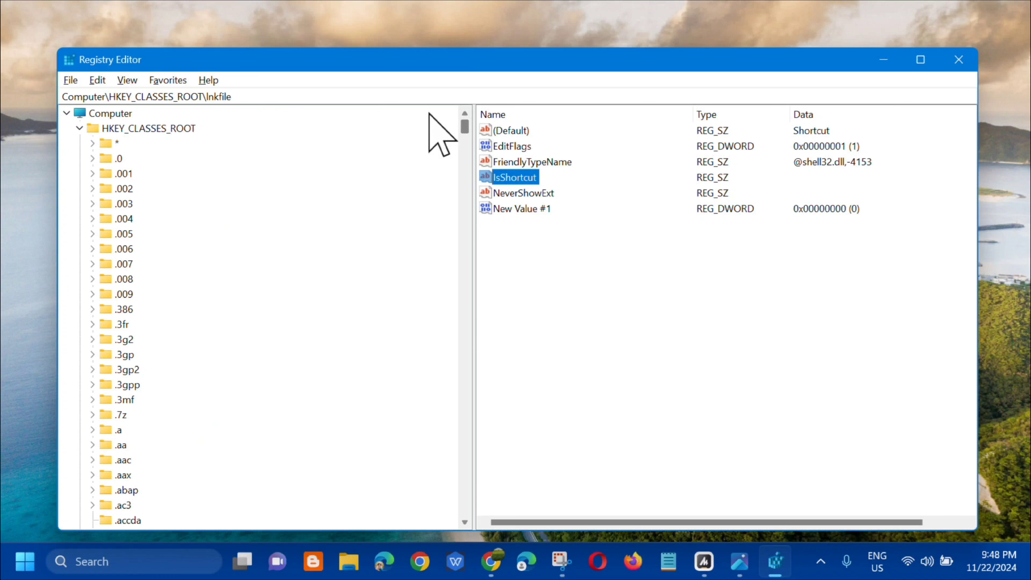
pyautogui.click(78, 128)
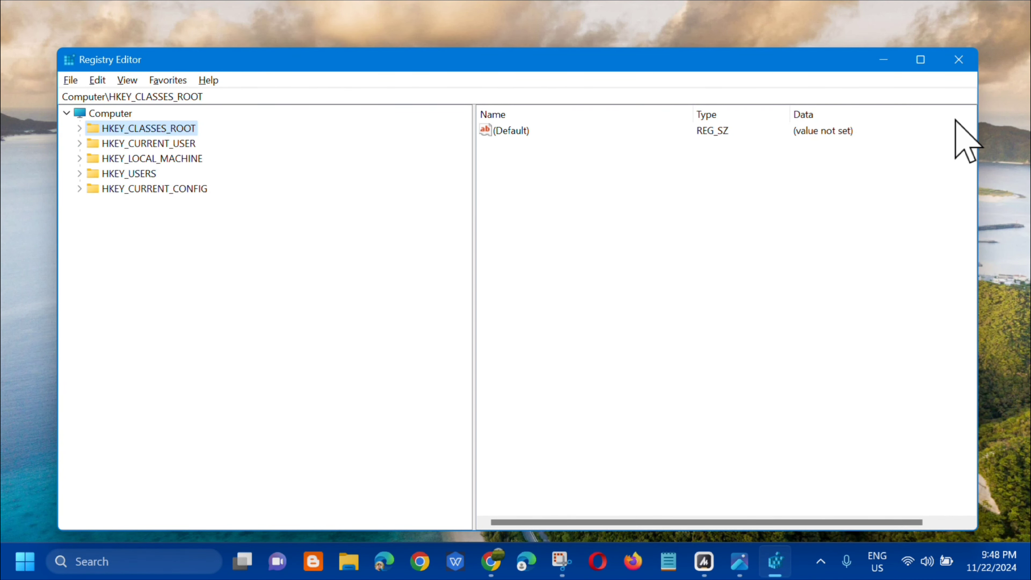
pyautogui.click(959, 59)
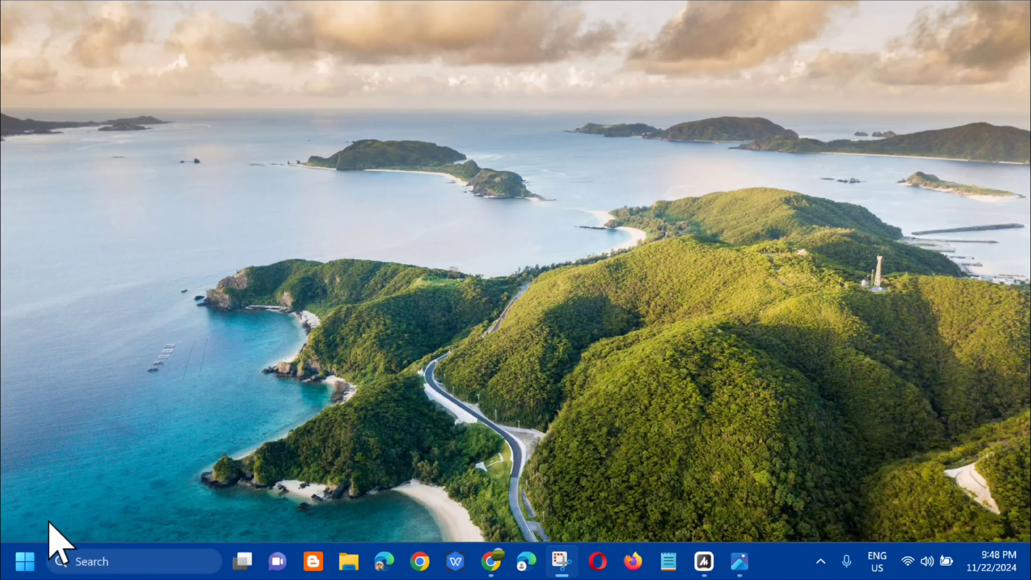
# - Bring up the power options with the Restart choice, and dismiss them without restarting the computer
pyautogui.click(25, 561)
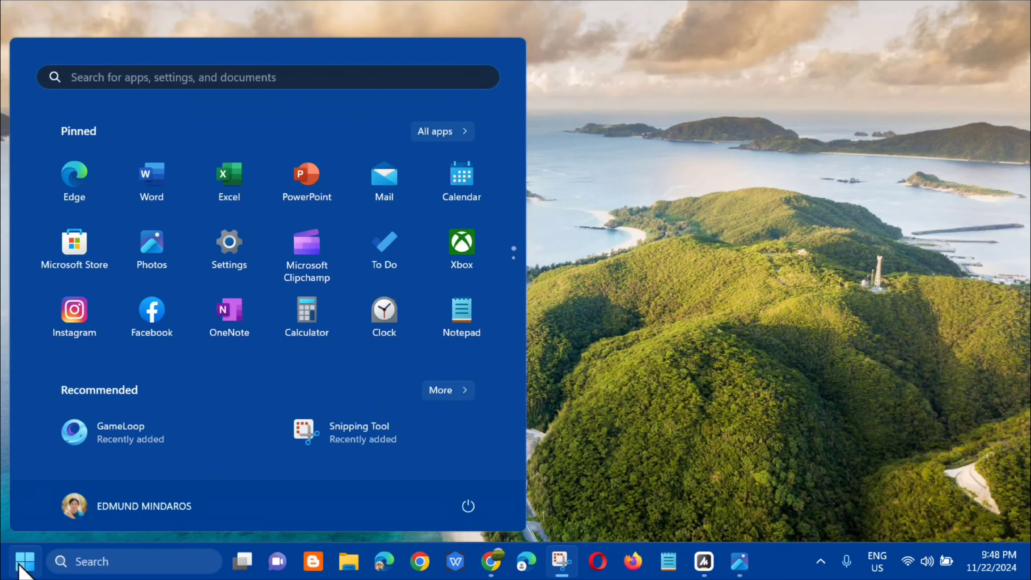
pyautogui.click(470, 509)
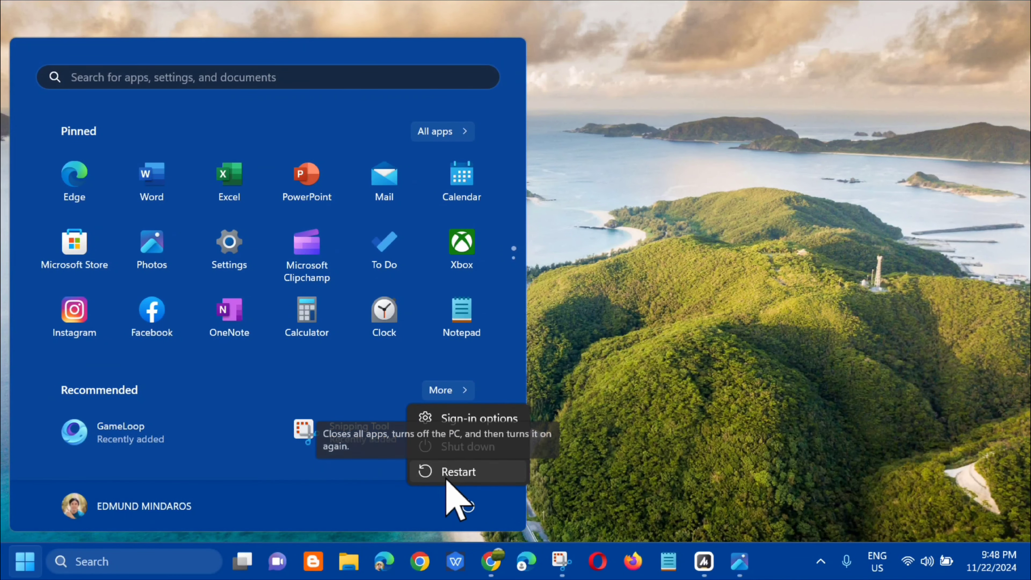
pyautogui.click(725, 313)
pyautogui.click(725, 312)
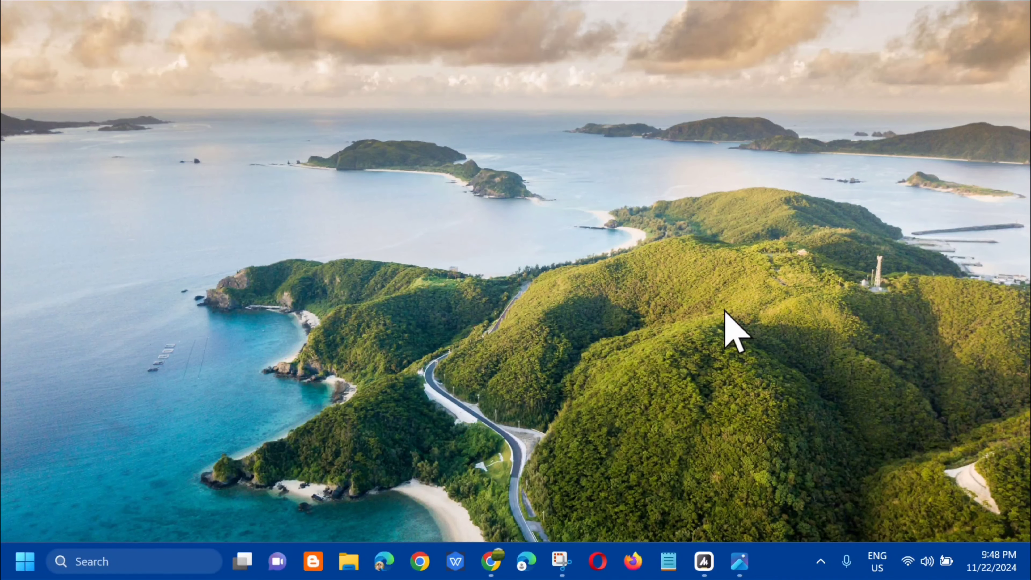